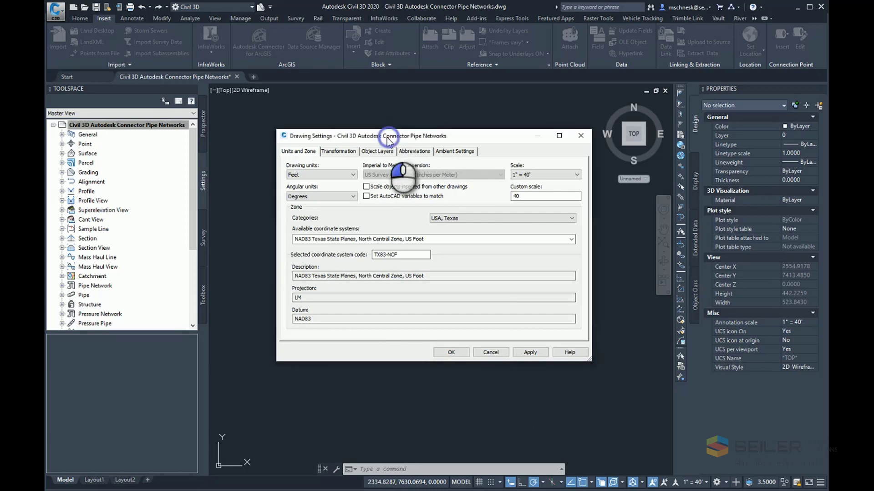
Step: Move the Drawing Settings dialog aside and accept its settings with OK
left_click_drag(387, 137, 365, 142)
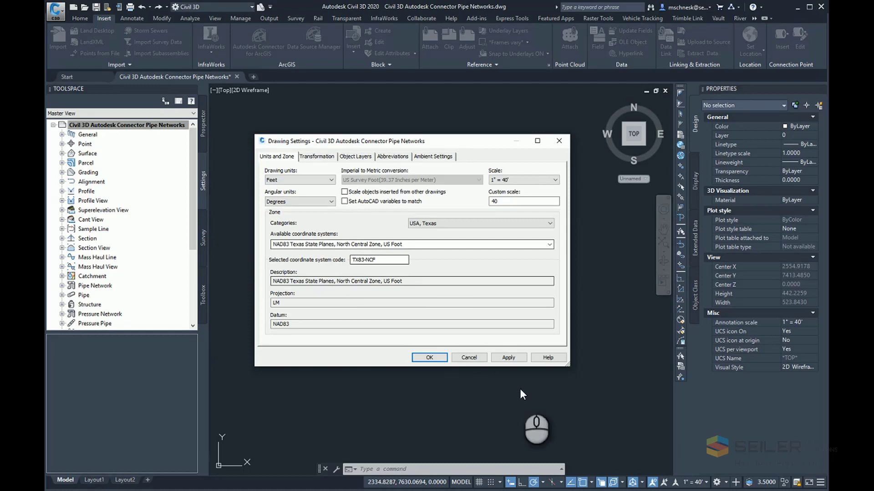
left_click(434, 358)
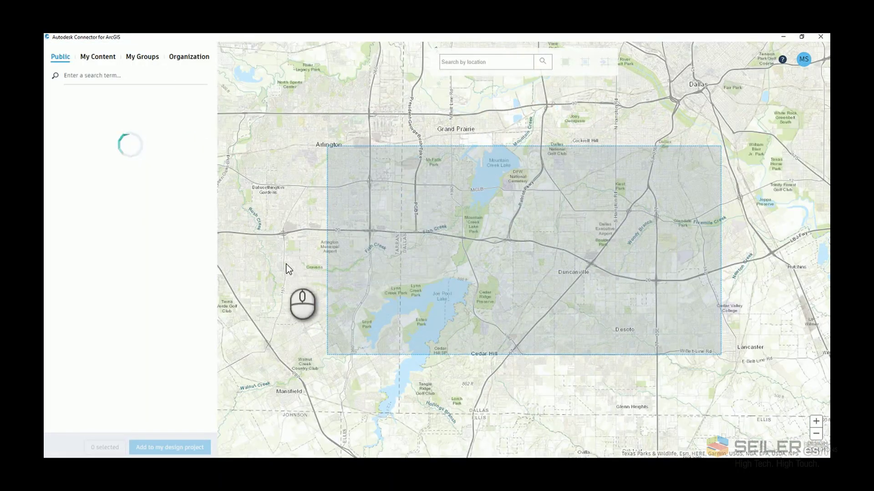
Step: Redraw the area of interest from Irving to Glenn Heights and check Pipe_Network_Test under My Content
scroll(287, 268, "down", 1)
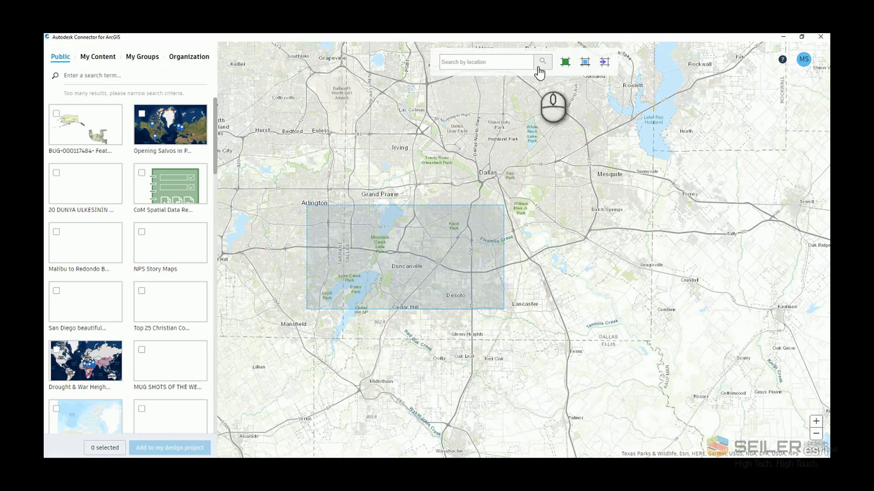
left_click(605, 62)
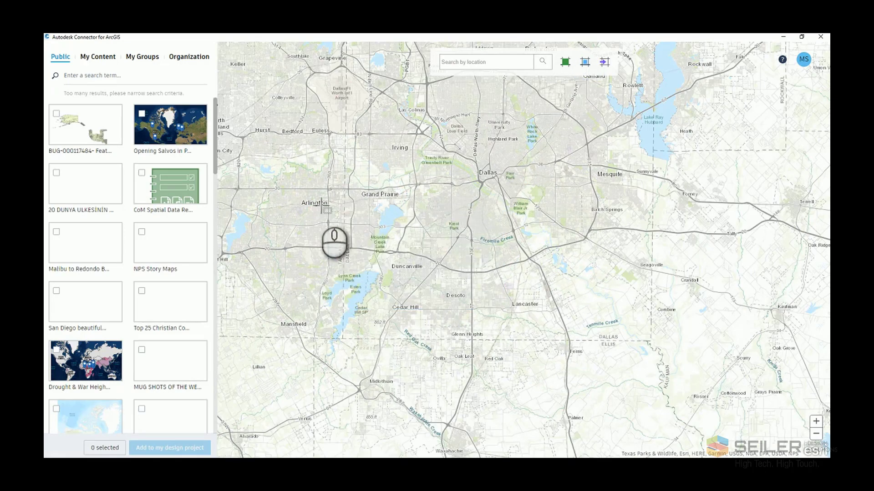
left_click_drag(321, 151, 497, 341)
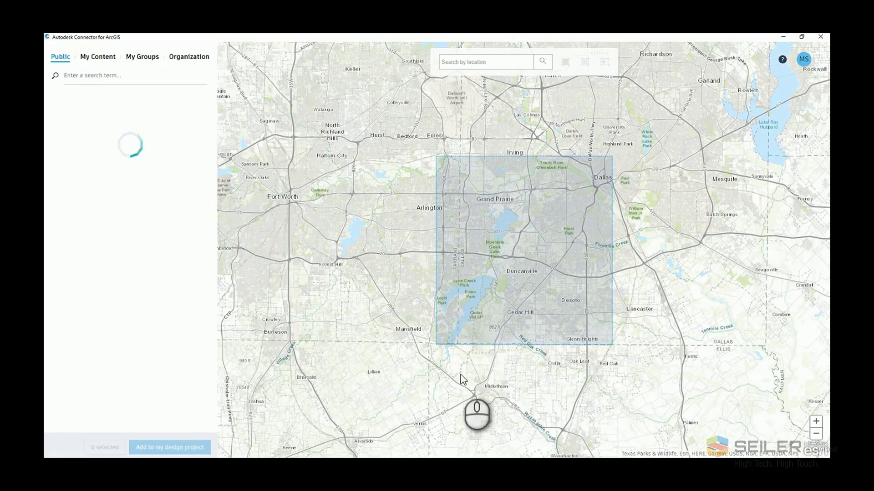
left_click(97, 57)
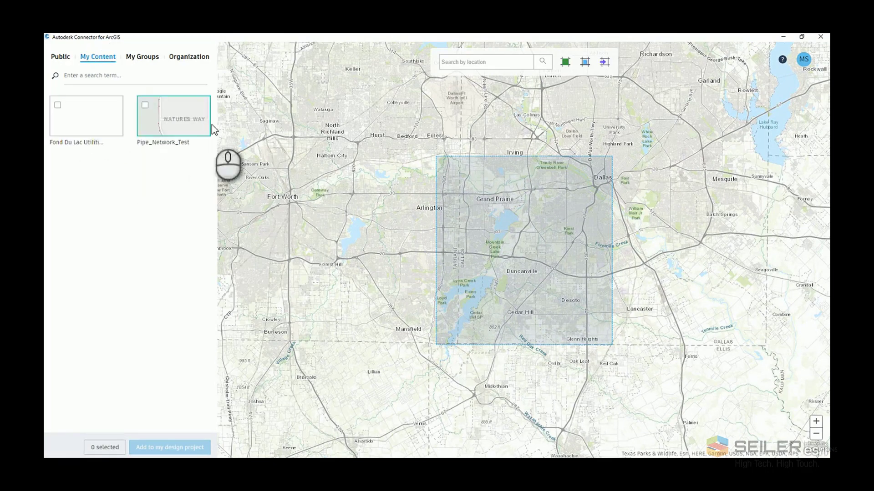
left_click(145, 106)
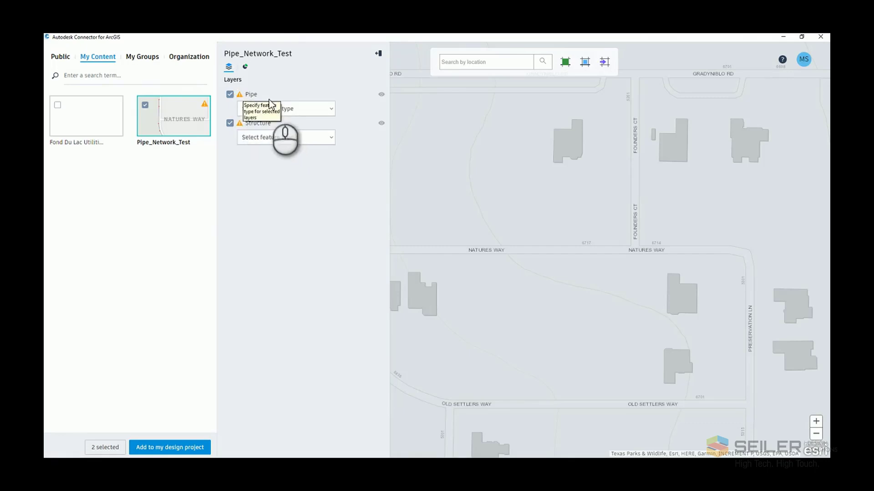
Step: Map the Pipe layer to Gravity Pipes and Structure to Structures, then add them to the design project
left_click(291, 111)
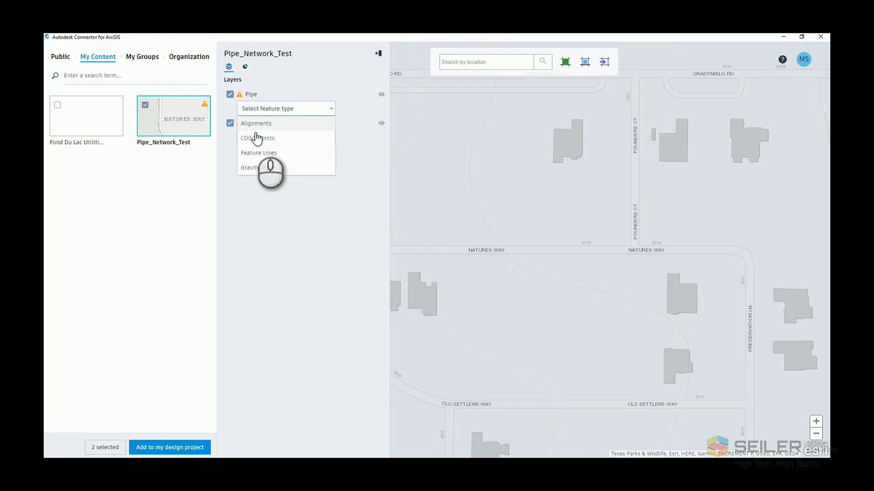
left_click(257, 168)
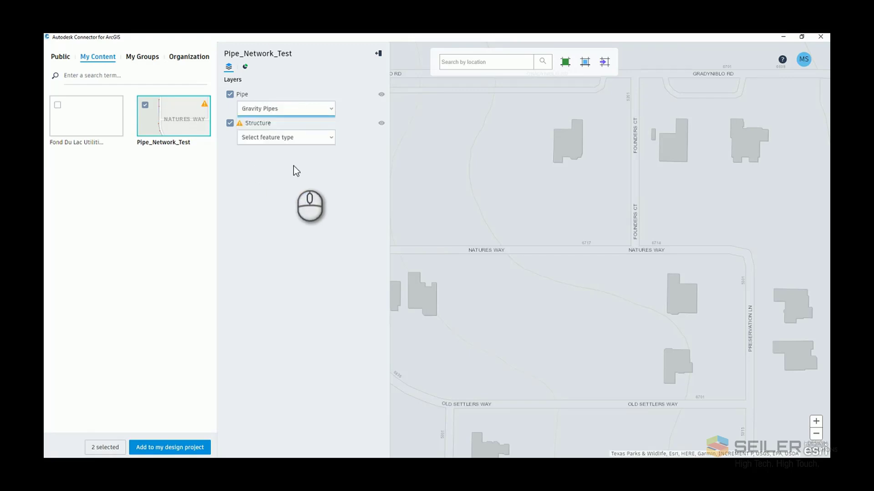
left_click(291, 138)
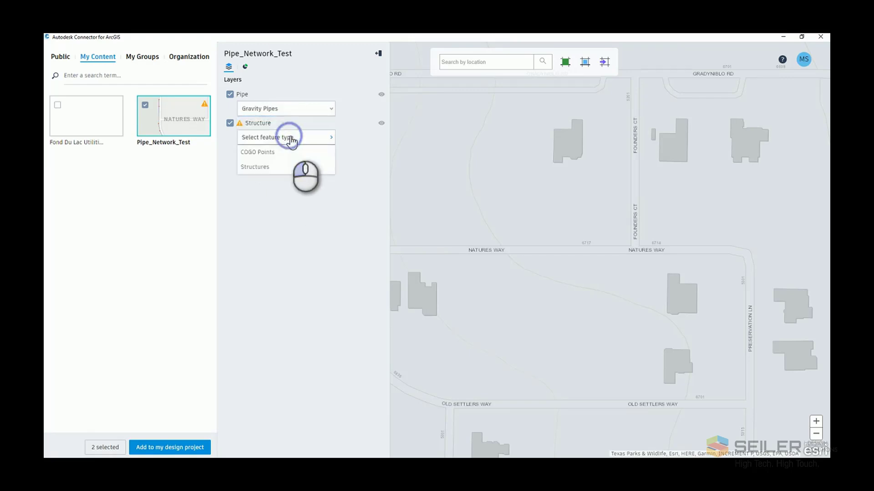
left_click(251, 167)
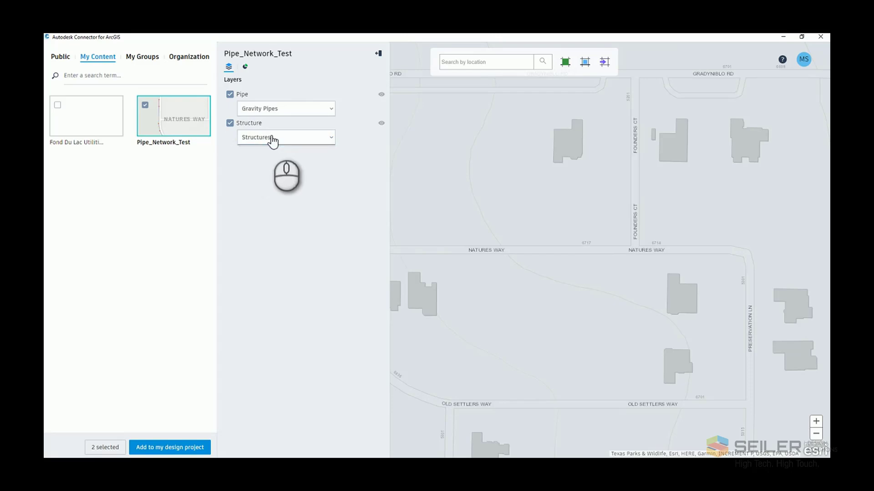
left_click(168, 448)
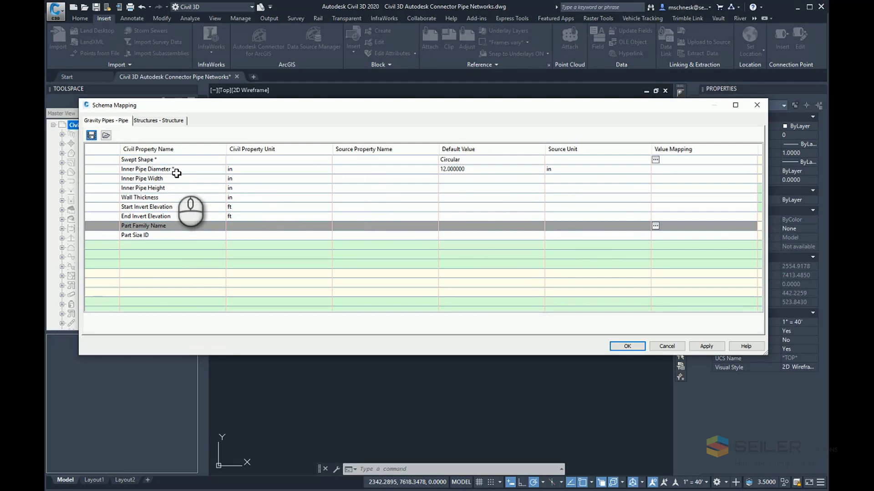
Step: Set the Gravity Pipes Inner Pipe Diameter source property to InsideDiameter
left_click(459, 170)
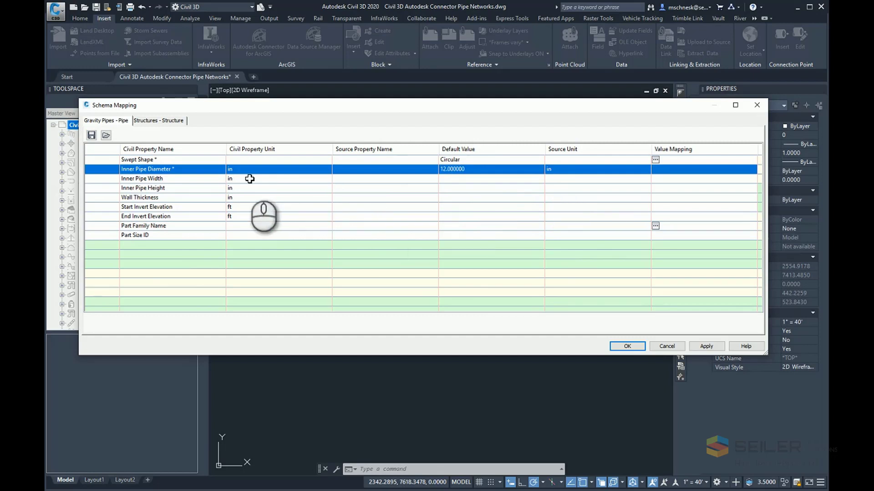
left_click(376, 169)
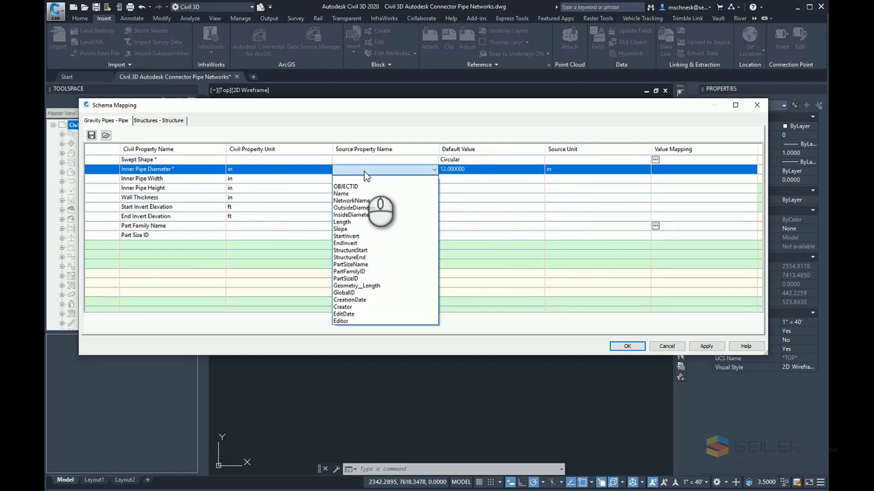
left_click(359, 215)
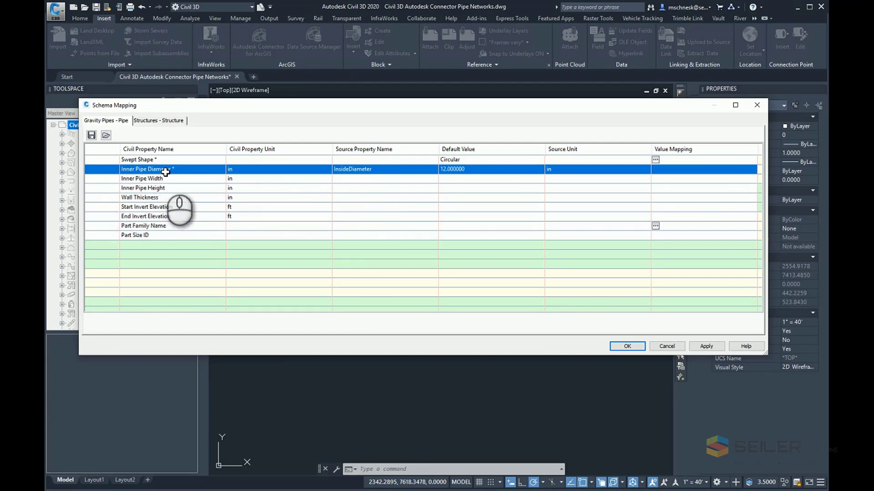
Step: Give Inner Pipe Diameter a default value of 8.00
left_click(475, 172)
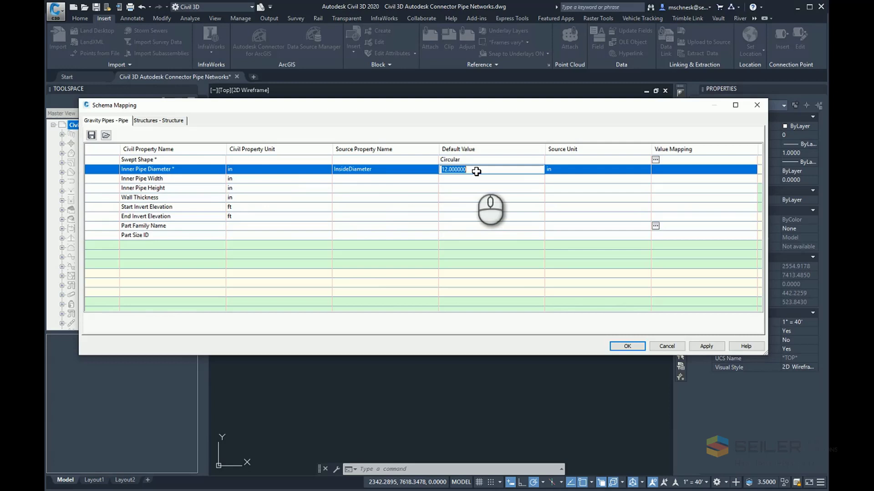
type("8.00")
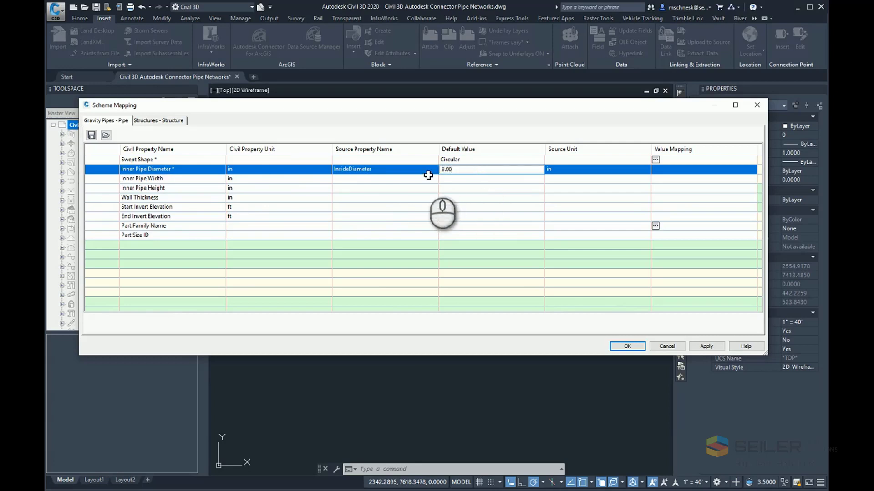
left_click(425, 181)
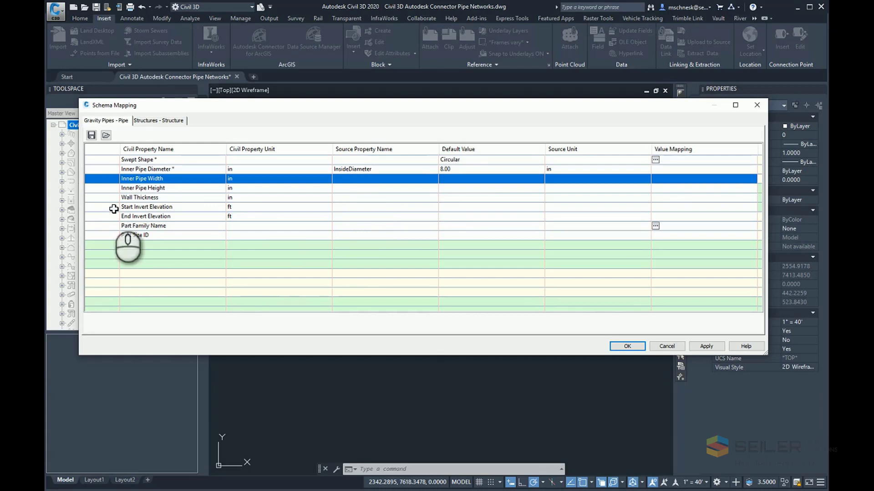
Step: Map Start Invert Elevation to StartInvert and End Invert Elevation to EndInvert
left_click(359, 206)
left_click(360, 206)
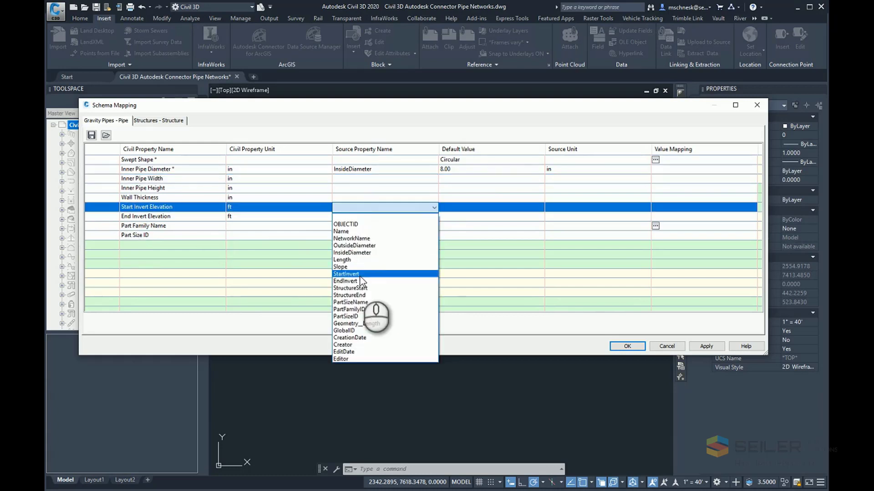
left_click(358, 272)
left_click(349, 219)
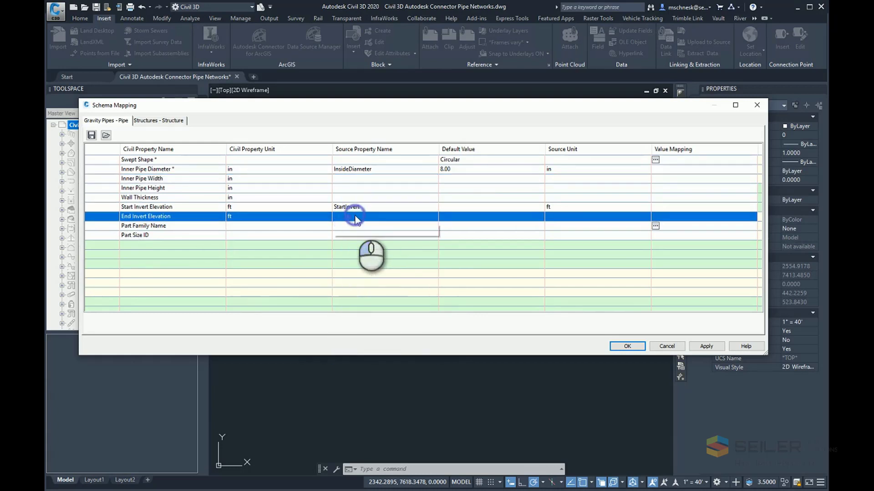
left_click(356, 215)
left_click(355, 290)
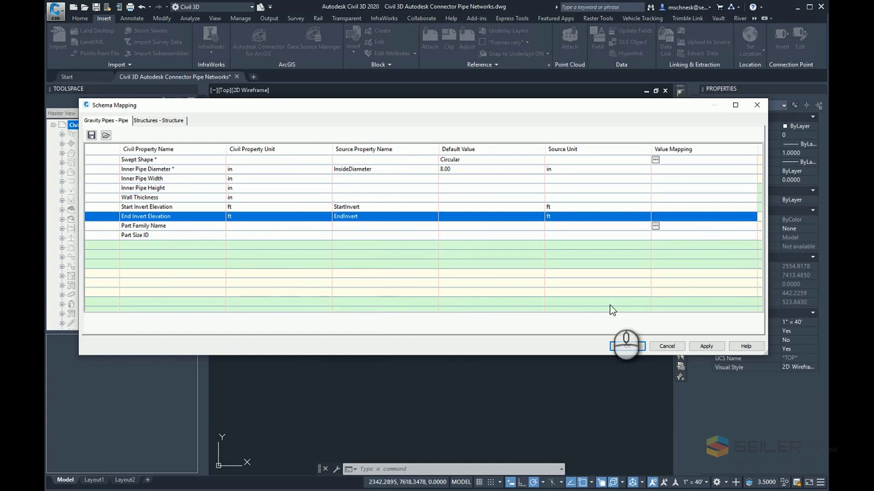
left_click(160, 120)
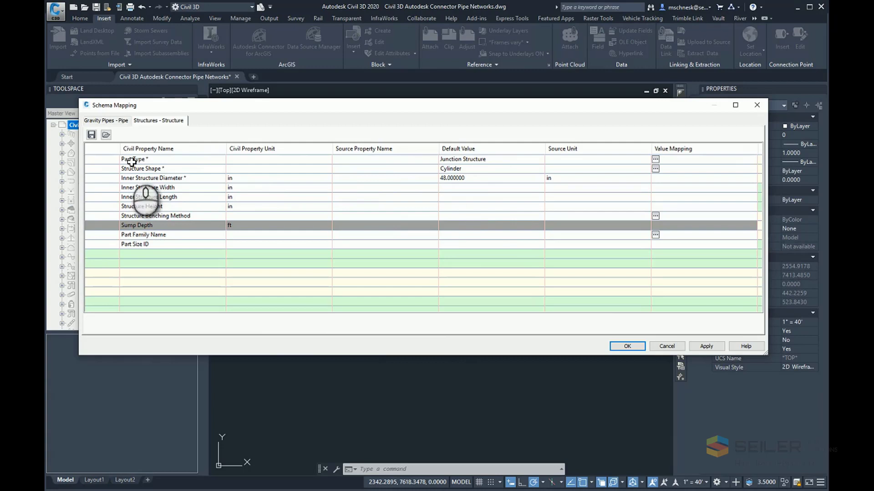
Step: Keep Cylinder as the structure shape and Junction Structure as the part type
left_click(461, 172)
left_click(469, 170)
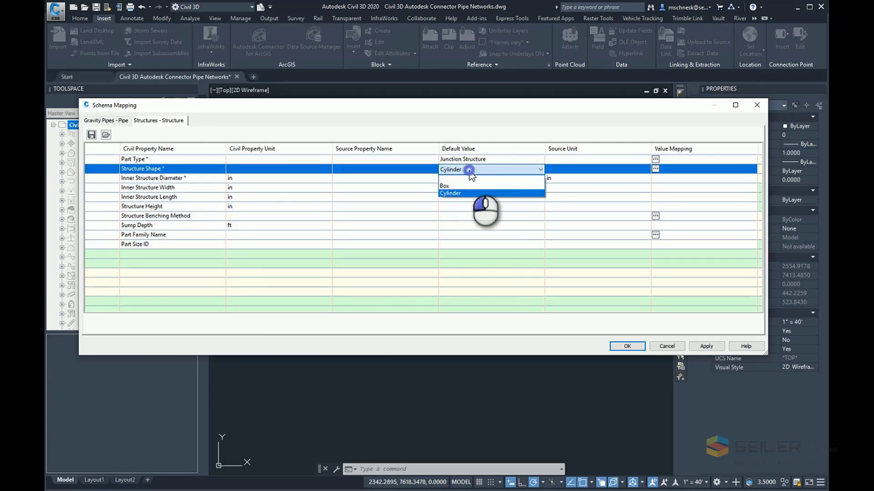
left_click(466, 168)
left_click(475, 160)
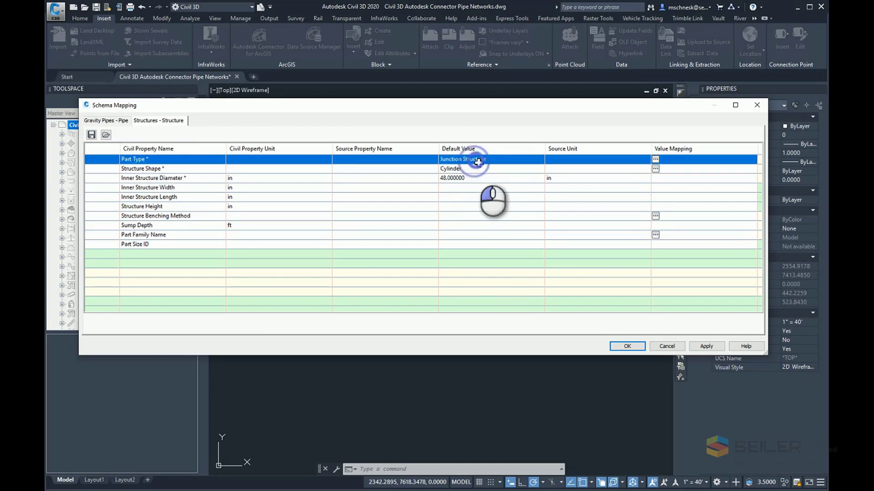
left_click(479, 162)
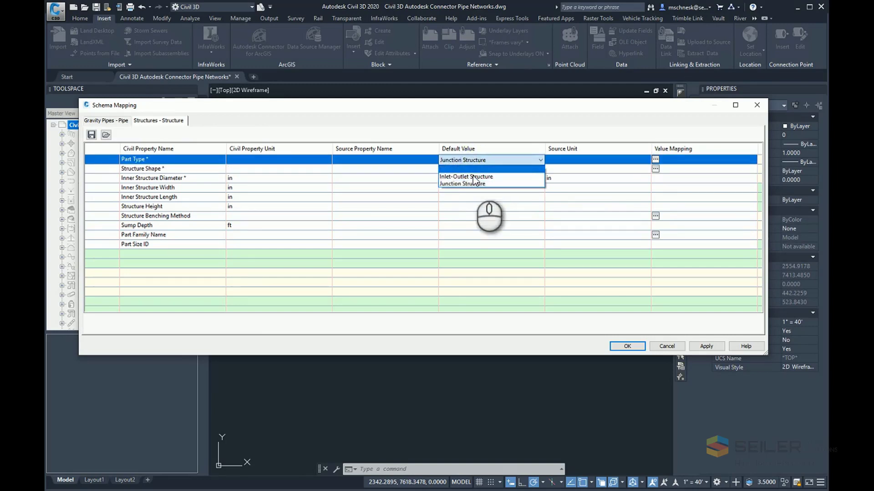
left_click(474, 183)
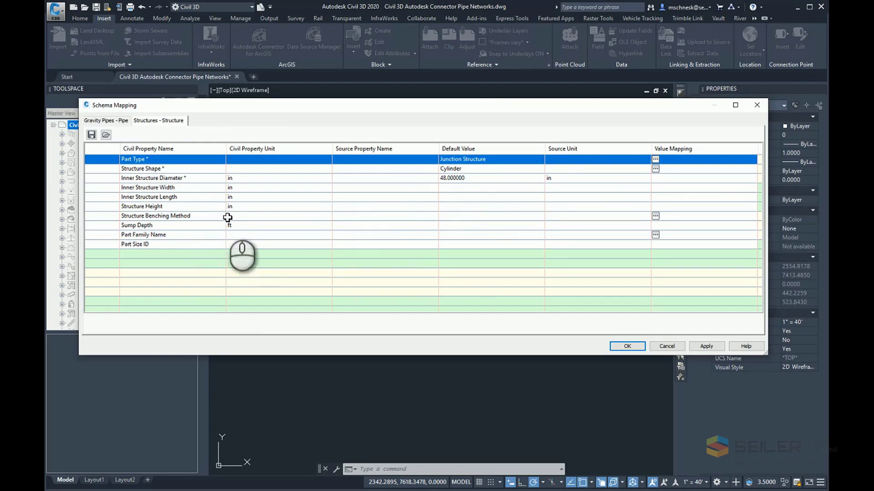
Step: Leave Sump Depth unmapped with a 0.00 default, then accept the mappings to import
left_click(387, 227)
left_click(388, 227)
left_click(389, 227)
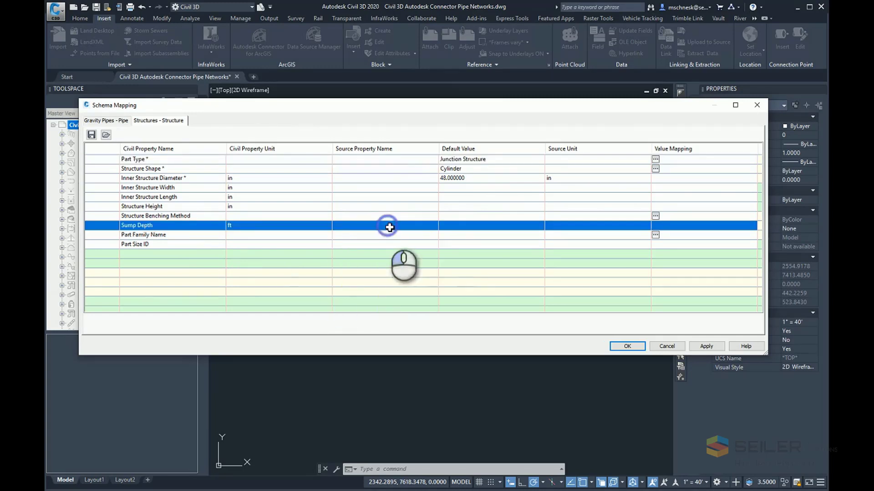
left_click(456, 226)
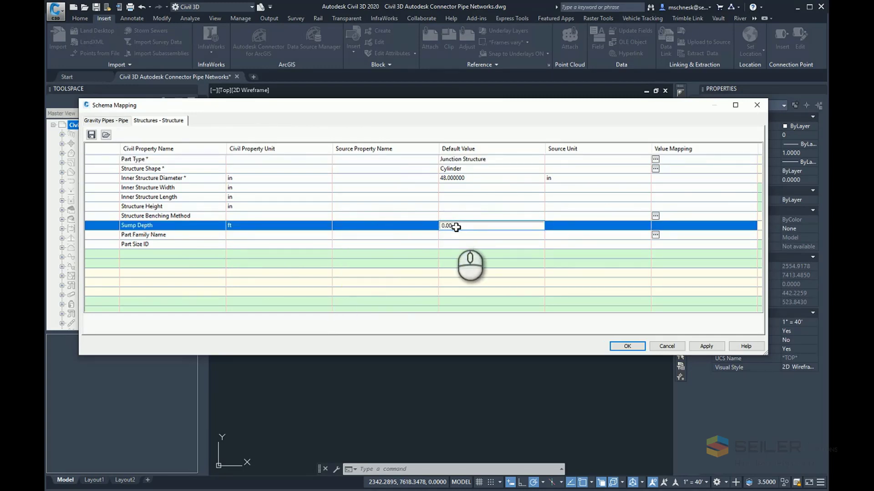
left_click(554, 215)
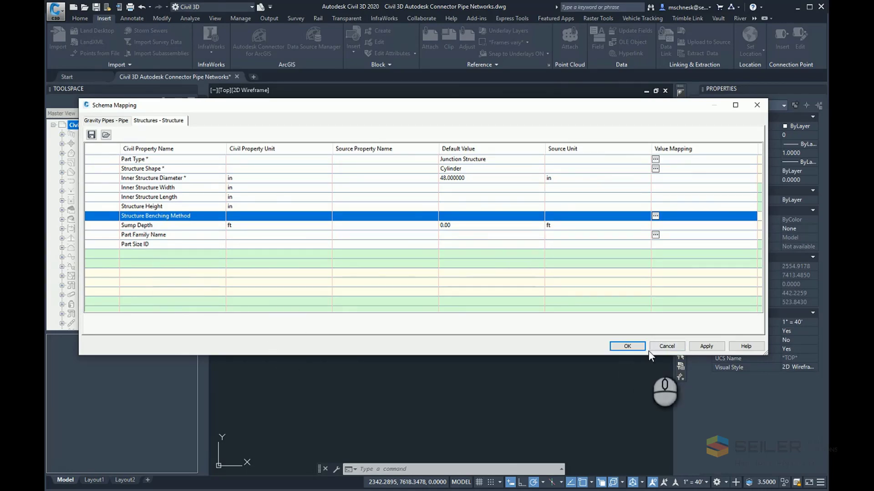
left_click(626, 346)
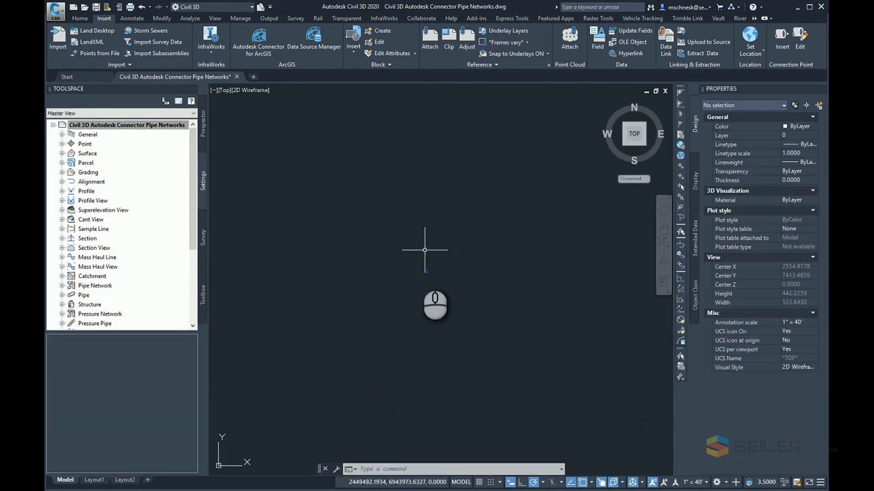
Step: Zoom into the imported network and select Pipe 1 to check its 658.95' and 659.76' inverts
scroll(414, 286, "down", 3)
scroll(446, 286, "down", 5)
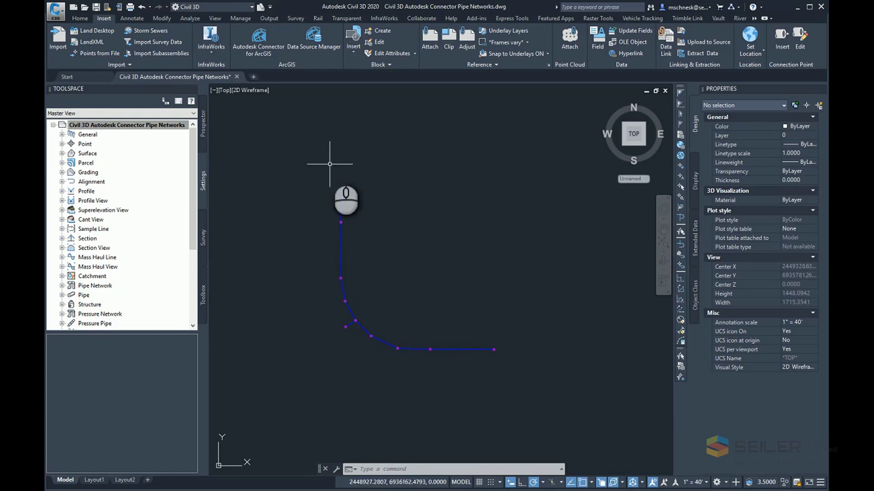
scroll(347, 318, "up", 2)
scroll(347, 318, "up", 2)
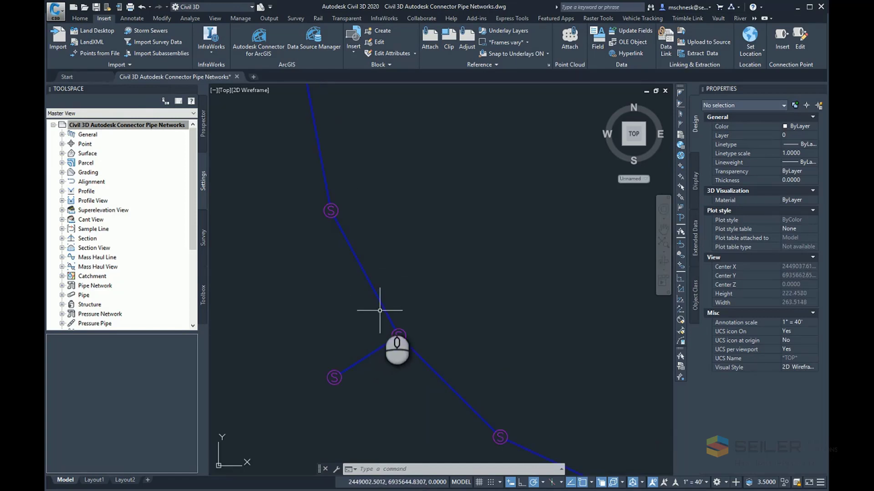
left_click(383, 307)
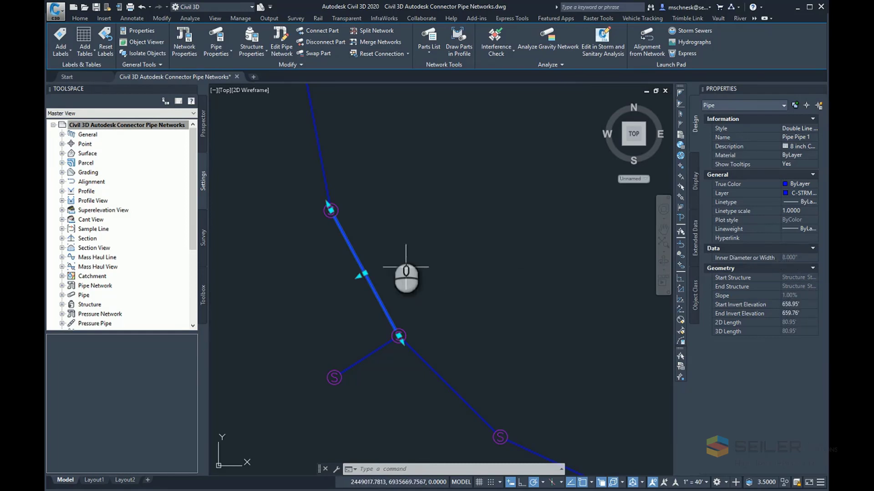
scroll(401, 260, "down", 5)
mouse_move(406, 235)
middle_mouse_down()
mouse_move(348, 302)
mouse_move(351, 289)
middle_mouse_up()
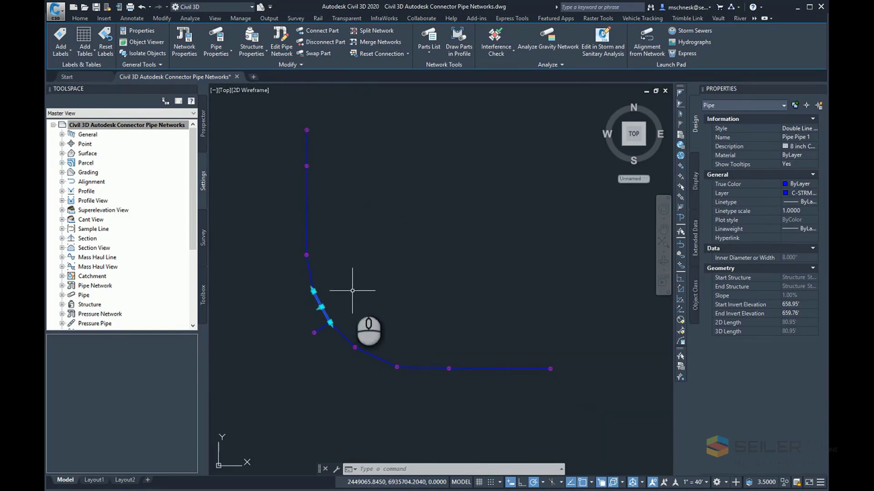